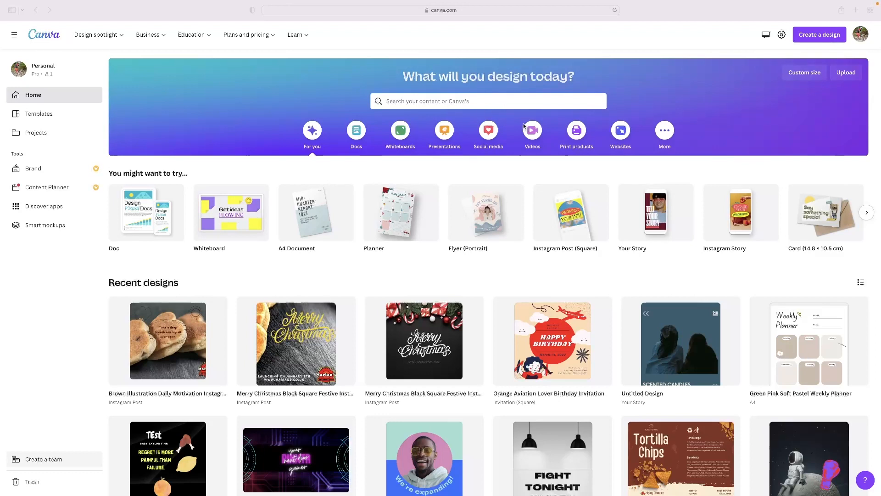
Create a blank Planner design and apply the floral Daily Planner template with schedule and to-do list to it.
{"action": "left_click", "coordinate": [866, 214]}
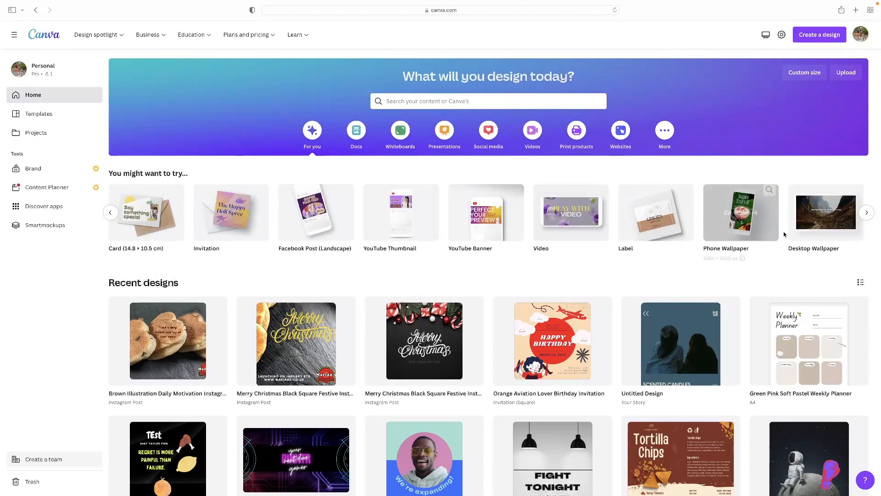
{"action": "left_click", "coordinate": [866, 213]}
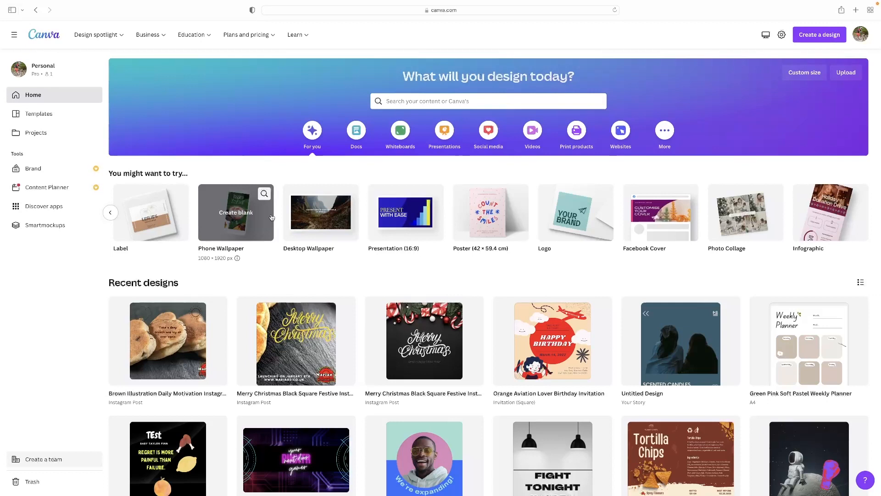
{"action": "left_click", "coordinate": [110, 213]}
{"action": "left_click", "coordinate": [111, 212]}
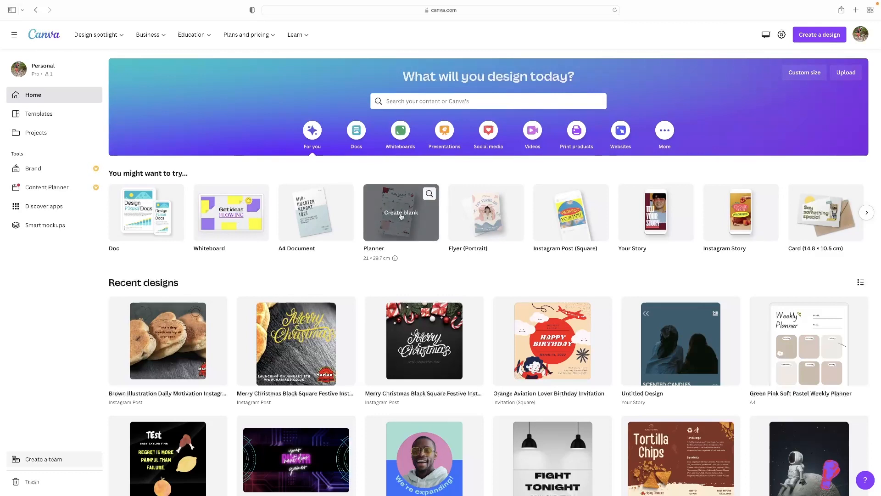
{"action": "left_click", "coordinate": [413, 215]}
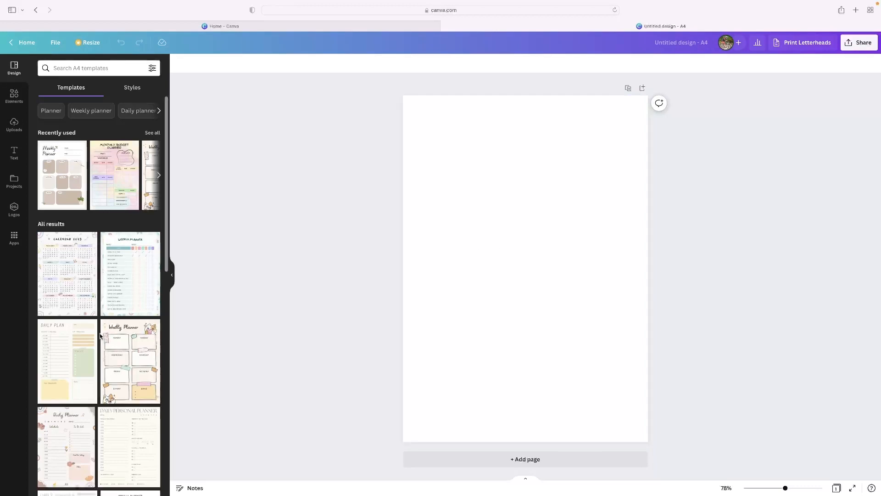
{"action": "scroll", "coordinate": [100, 338], "scroll_direction": "down", "scroll_amount": 5}
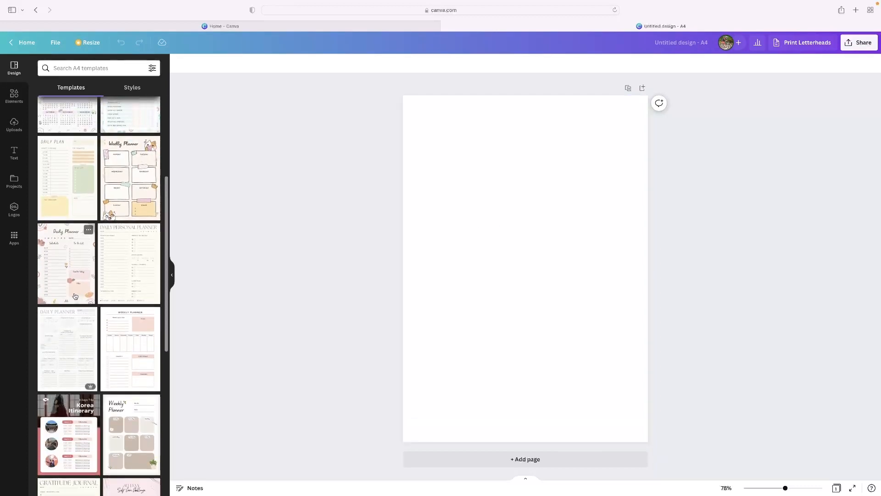
{"action": "left_click", "coordinate": [73, 279]}
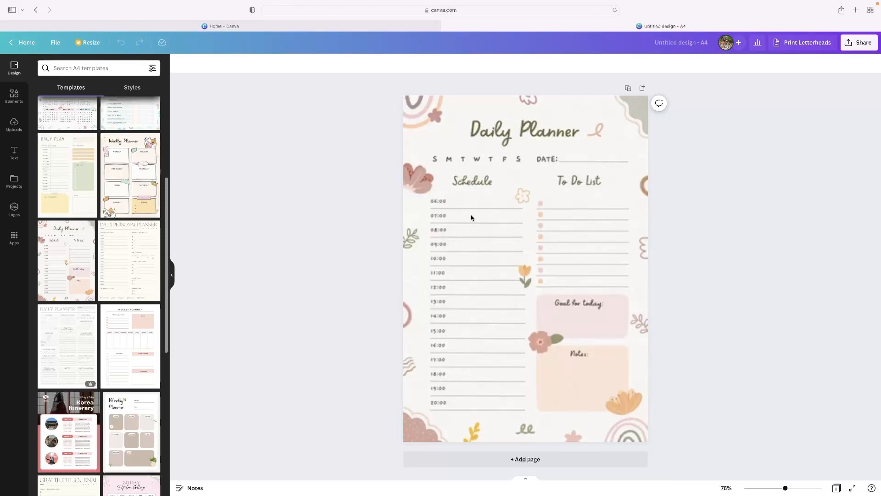
{"action": "left_click", "coordinate": [505, 182]}
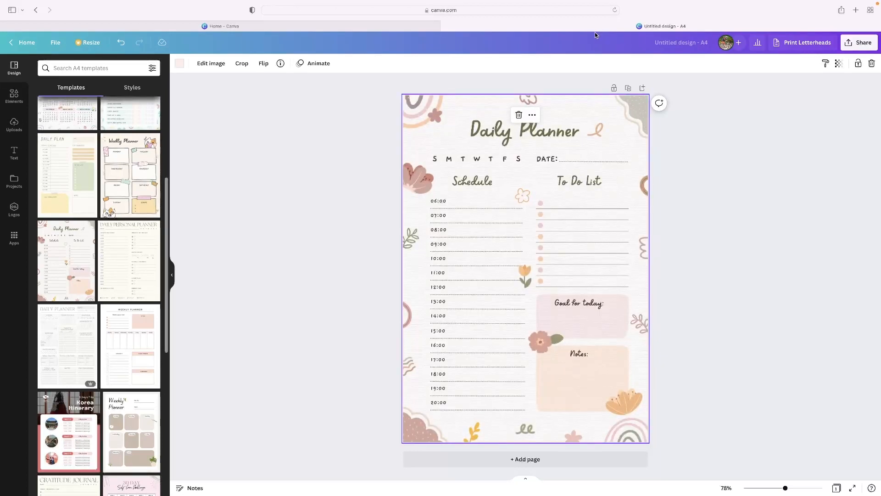
Return to the home page, browse the Planner templates and open the Beige Cute Daily Planner template for customising.
{"action": "left_click", "coordinate": [445, 26]}
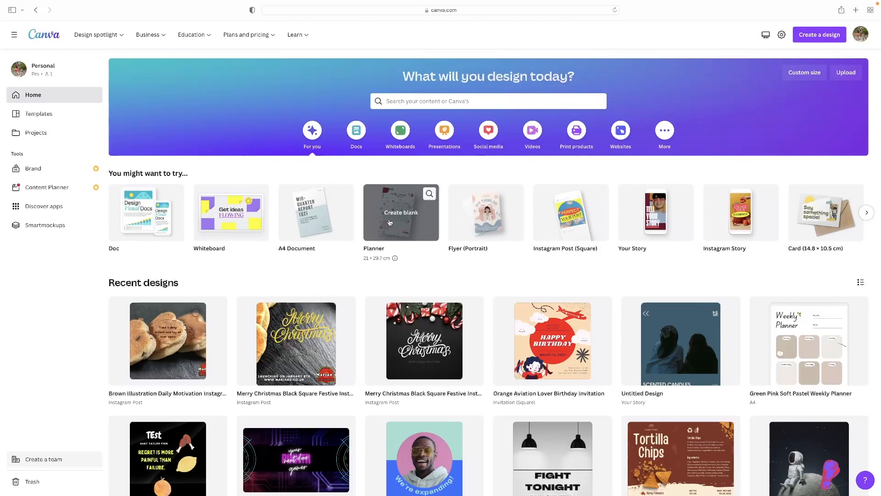
{"action": "left_click", "coordinate": [433, 197]}
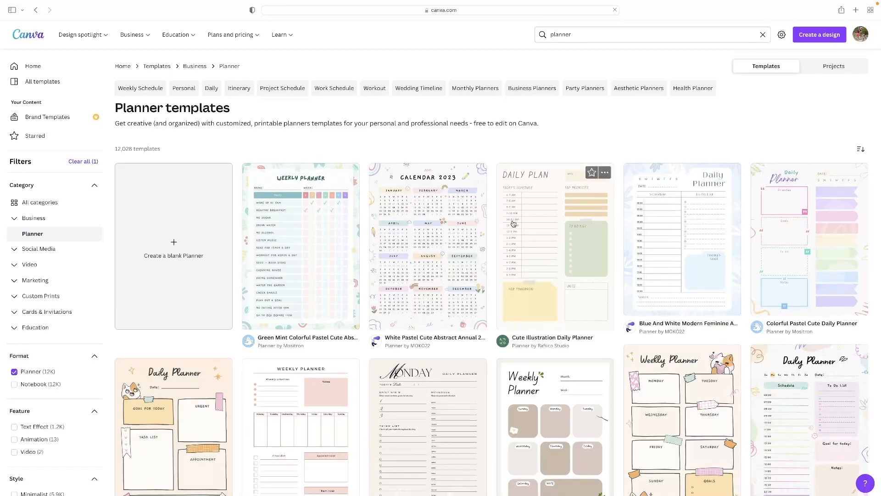
{"action": "scroll", "coordinate": [407, 197], "scroll_direction": "down", "scroll_amount": 3}
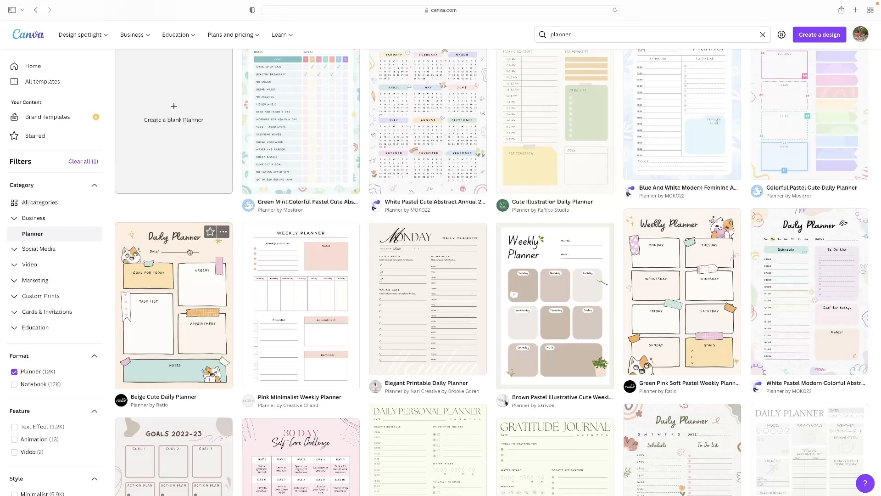
{"action": "left_click", "coordinate": [183, 316]}
{"action": "left_click", "coordinate": [598, 102]}
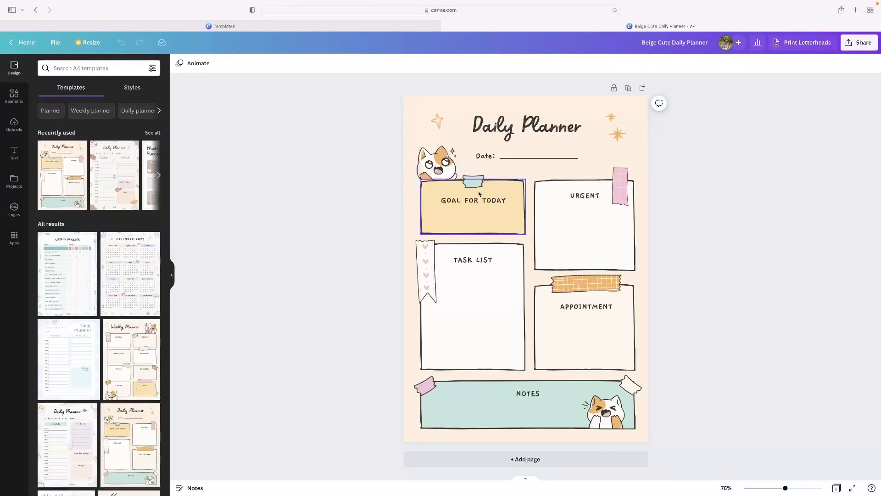
Try selecting the URGENT heading and other planner elements, and shift the yellow GOAL FOR TODAY box slightly right.
{"action": "left_click", "coordinate": [590, 217]}
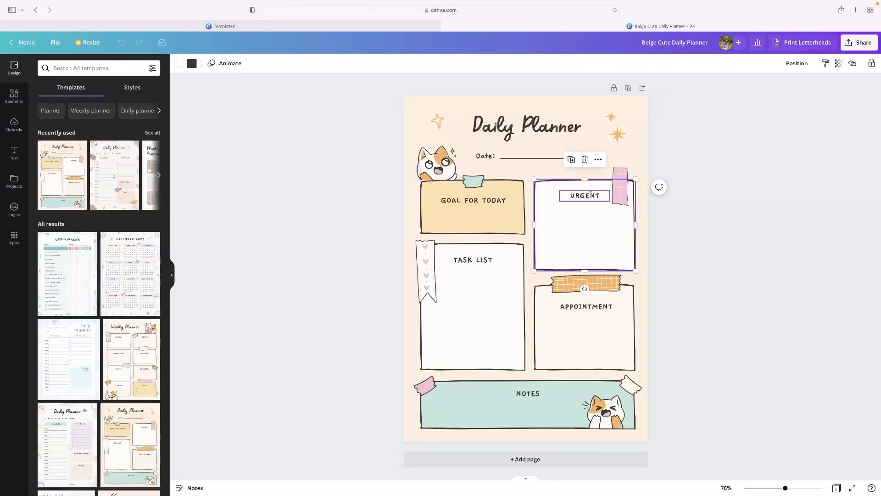
{"action": "left_click", "coordinate": [591, 196]}
{"action": "left_click", "coordinate": [592, 196]}
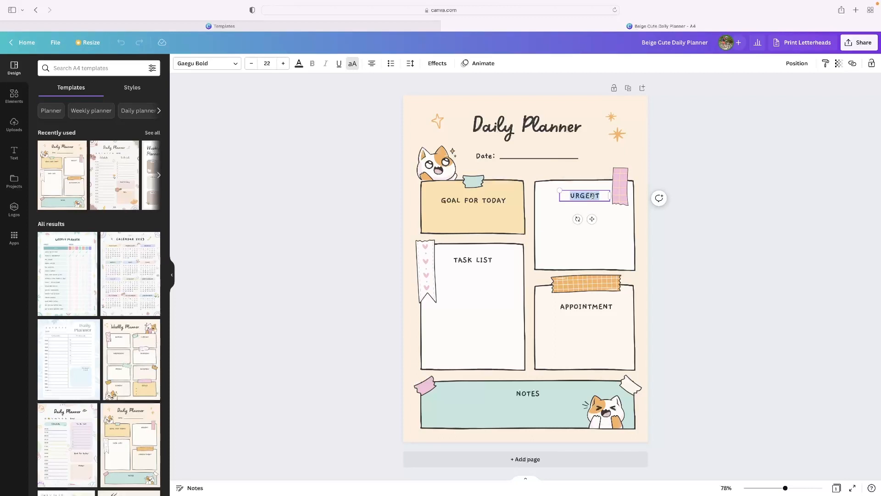
{"action": "left_click", "coordinate": [546, 131]}
{"action": "left_click_drag", "start_coordinate": [490, 212], "coordinate": [506, 214]}
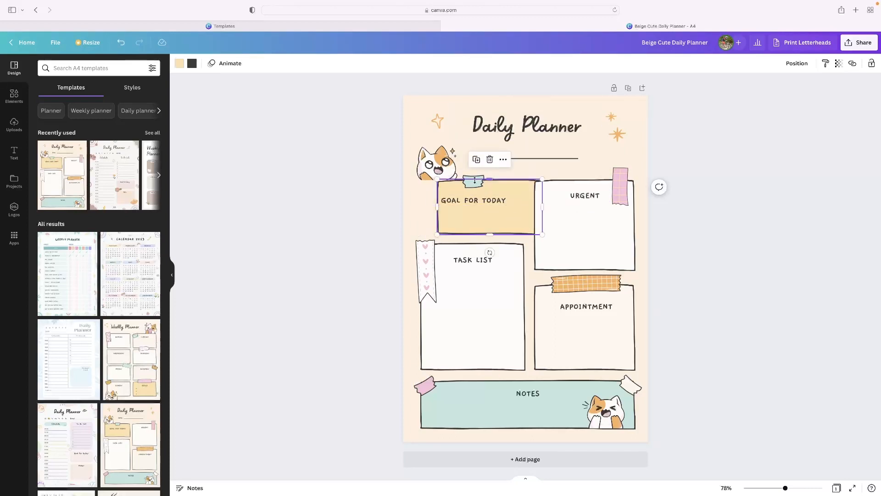
{"action": "left_click", "coordinate": [432, 163]}
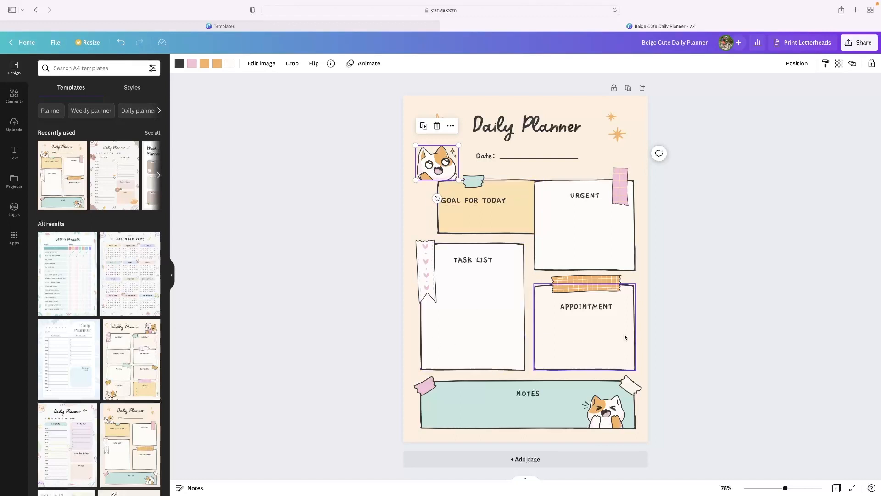
{"action": "left_click", "coordinate": [498, 296]}
{"action": "mouse_move", "coordinate": [499, 296]}
{"action": "left_mouse_down"}
{"action": "mouse_move", "coordinate": [515, 293]}
{"action": "mouse_move", "coordinate": [498, 294]}
{"action": "left_mouse_up"}
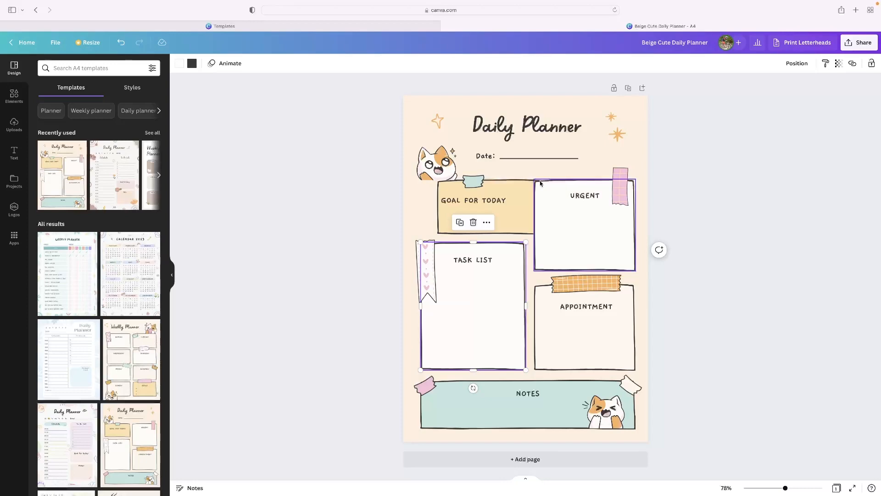
Close the template preview and look through more planner templates in the gallery.
{"action": "left_click", "coordinate": [340, 25]}
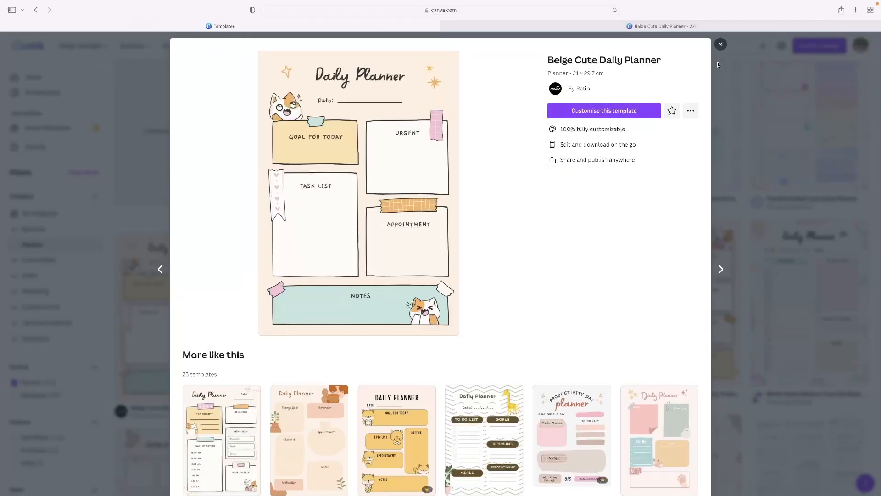
{"action": "left_click", "coordinate": [720, 47]}
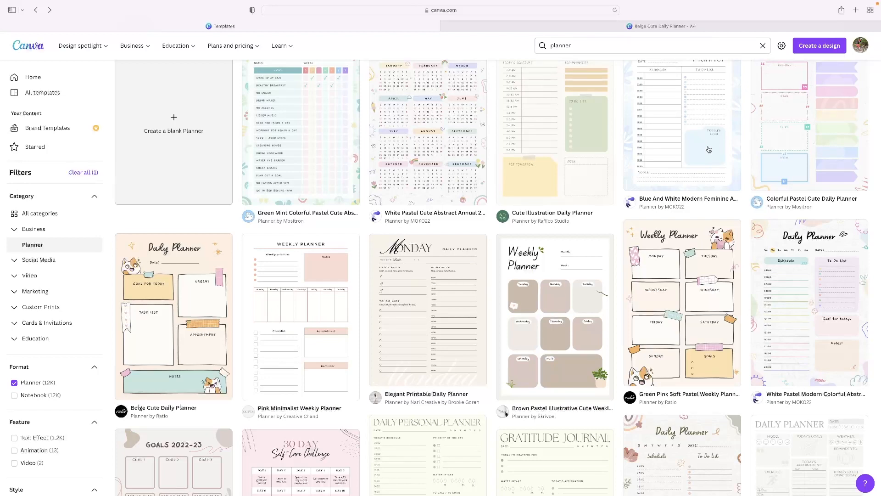
{"action": "scroll", "coordinate": [711, 148], "scroll_direction": "down", "scroll_amount": 5}
{"action": "scroll", "coordinate": [697, 161], "scroll_direction": "down", "scroll_amount": 3}
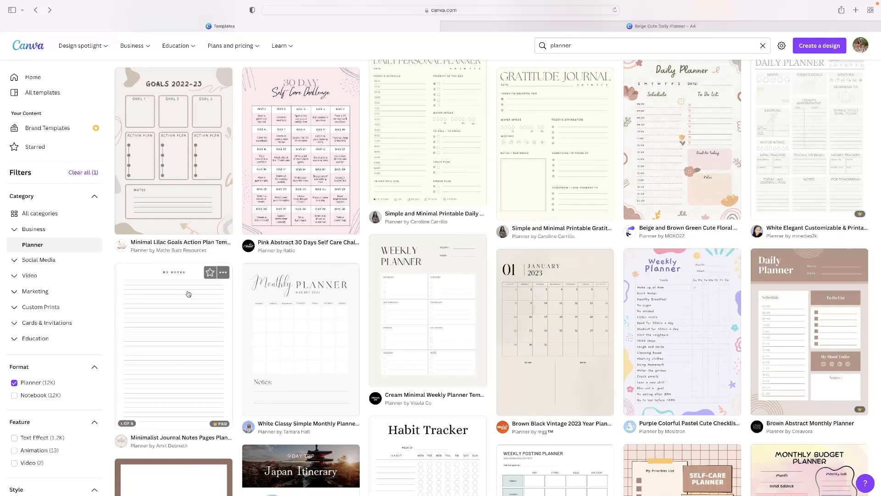
{"action": "scroll", "coordinate": [197, 293], "scroll_direction": "down", "scroll_amount": 1}
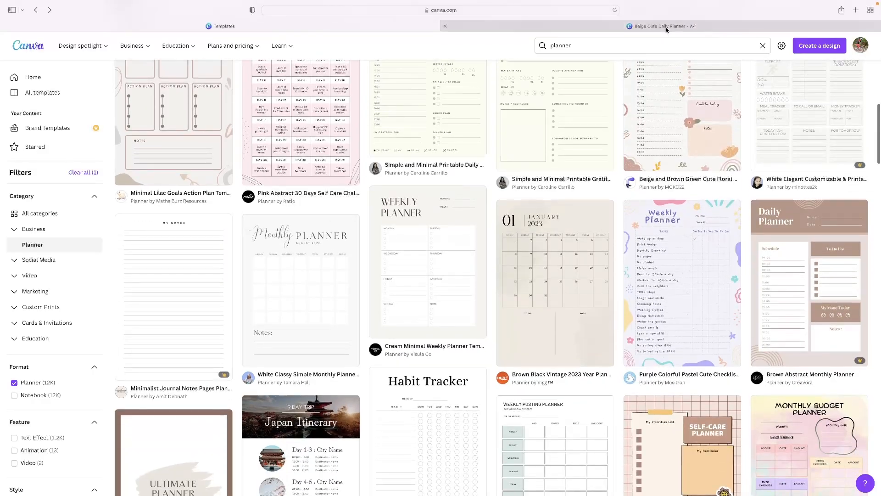
In the Beige Cute Daily Planner design, shift the yellow box back left and delete the TASK LIST and APPOINTMENT boxes with their ribbon and tape.
{"action": "left_click", "coordinate": [667, 26]}
{"action": "left_click_drag", "start_coordinate": [502, 220], "coordinate": [486, 227]}
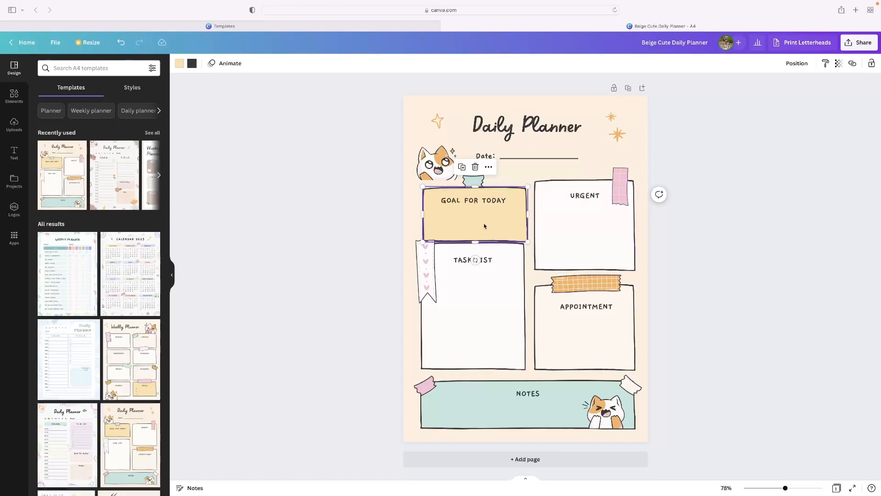
{"action": "left_click", "coordinate": [501, 299]}
{"action": "key", "text": "Delete"}
{"action": "left_click", "coordinate": [437, 279]}
{"action": "key", "text": "Delete"}
{"action": "left_click", "coordinate": [570, 330]}
{"action": "key", "text": "Delete"}
{"action": "left_click", "coordinate": [589, 291]}
{"action": "key", "text": "Delete"}
Move the white URGENT box to the page centre above NOTES and delete the APPOINTMENT and TASK LIST headings.
{"action": "left_click_drag", "start_coordinate": [575, 256], "coordinate": [517, 349]}
{"action": "left_click", "coordinate": [585, 304]}
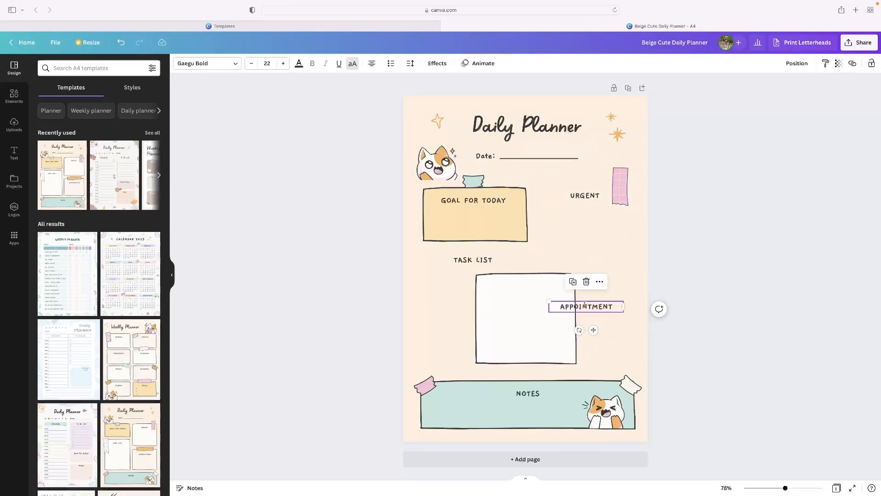
{"action": "key", "text": "Delete"}
{"action": "left_click", "coordinate": [472, 259]}
{"action": "key", "text": "Delete"}
Centre the yellow box above the white box and move the GOAL FOR TODAY heading onto its upper part.
{"action": "left_click_drag", "start_coordinate": [514, 225], "coordinate": [565, 251]}
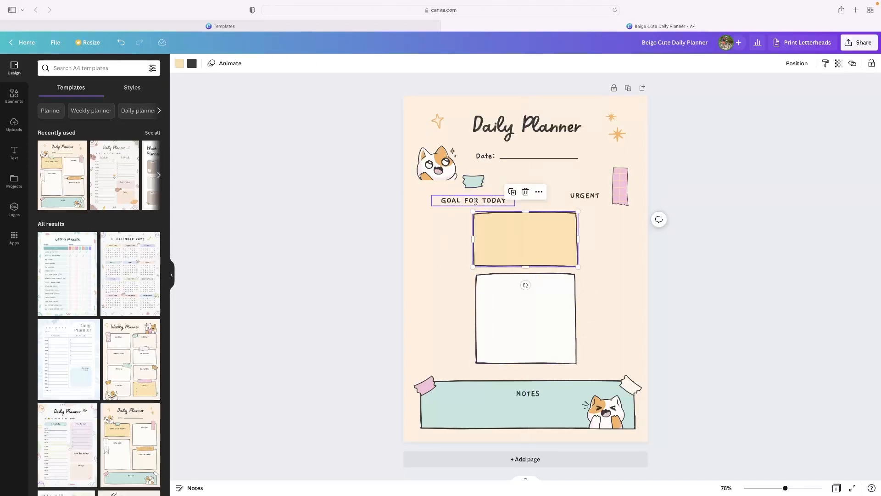
{"action": "left_click", "coordinate": [475, 201]}
{"action": "left_click_drag", "start_coordinate": [475, 201], "coordinate": [529, 225]}
{"action": "left_click", "coordinate": [558, 328]}
{"action": "left_click", "coordinate": [550, 262]}
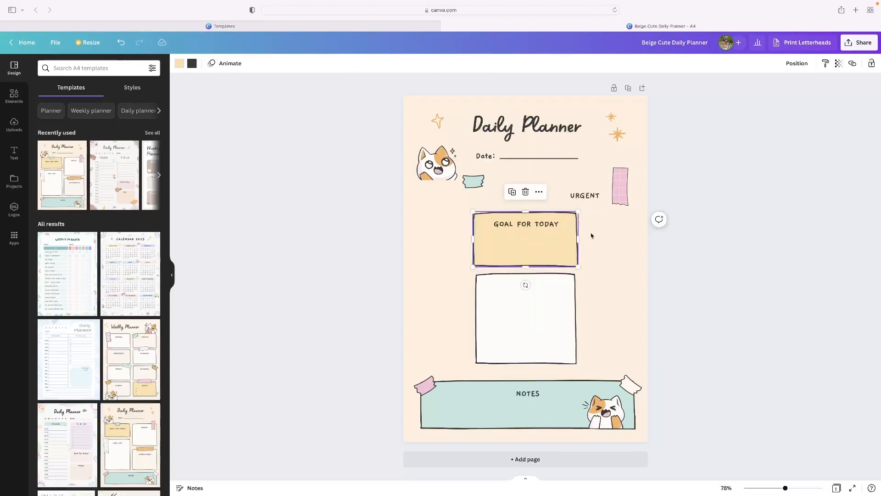
{"action": "left_click", "coordinate": [502, 315]}
Move the URGENT heading and pink tape onto the white box, and the teal tape onto the yellow box's top edge.
{"action": "left_click_drag", "start_coordinate": [592, 193], "coordinate": [532, 286]}
{"action": "left_click_drag", "start_coordinate": [473, 181], "coordinate": [520, 208]}
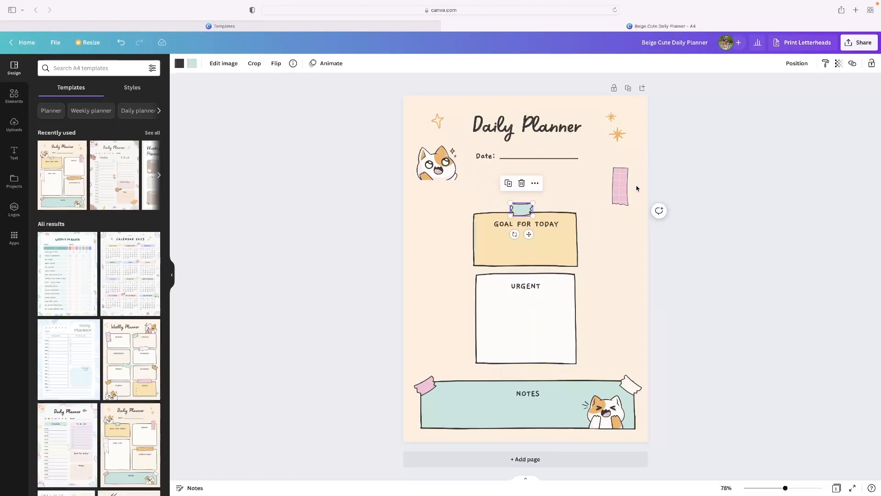
{"action": "left_click_drag", "start_coordinate": [626, 187], "coordinate": [489, 296]}
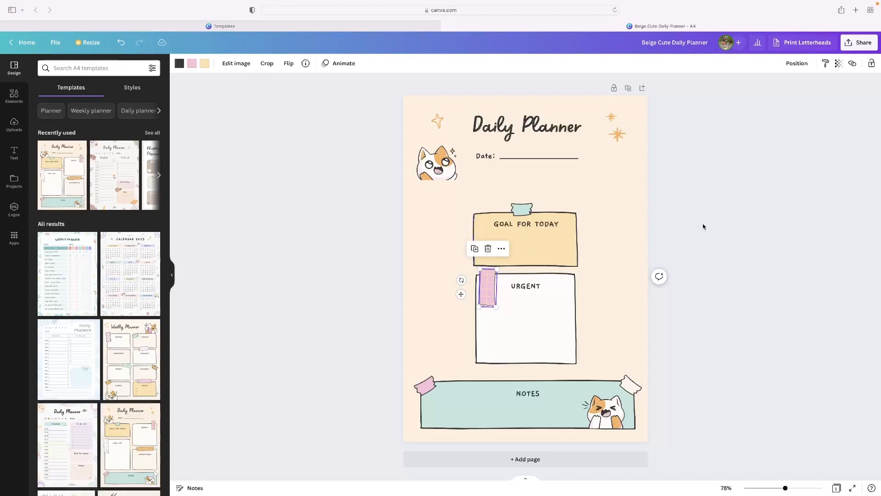
Move the yellow box with its heading and teal tape up together, and shift the pink tape over the white box's top edge.
{"action": "left_click_drag", "start_coordinate": [604, 192], "coordinate": [467, 273]}
{"action": "left_click_drag", "start_coordinate": [552, 241], "coordinate": [548, 224]}
{"action": "left_click", "coordinate": [618, 234]}
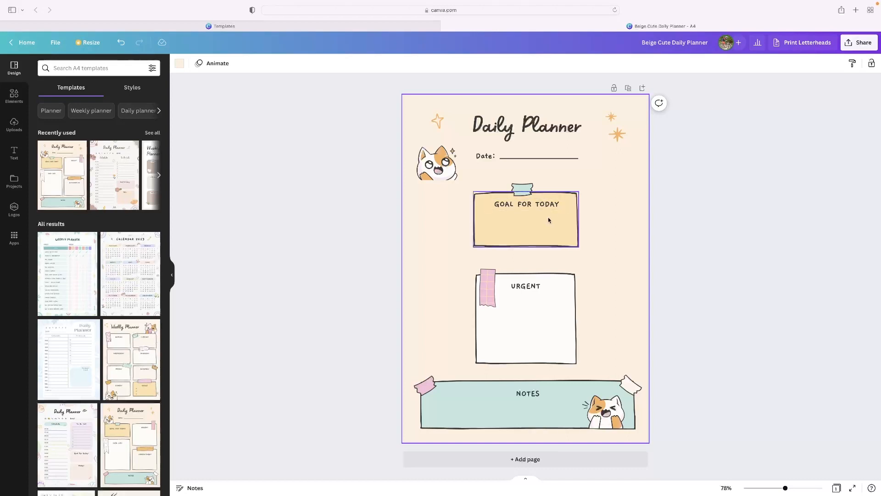
{"action": "left_click_drag", "start_coordinate": [483, 288], "coordinate": [496, 275]}
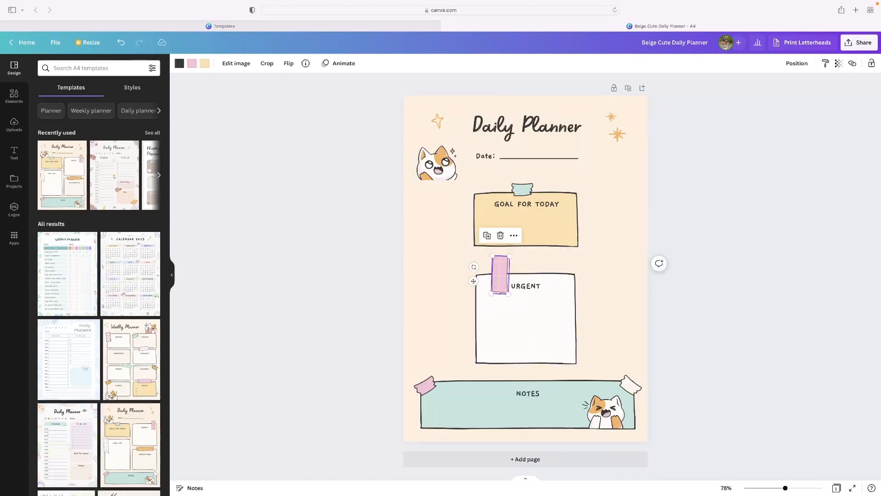
Open the sharing options for the planner design.
{"action": "left_click", "coordinate": [859, 43]}
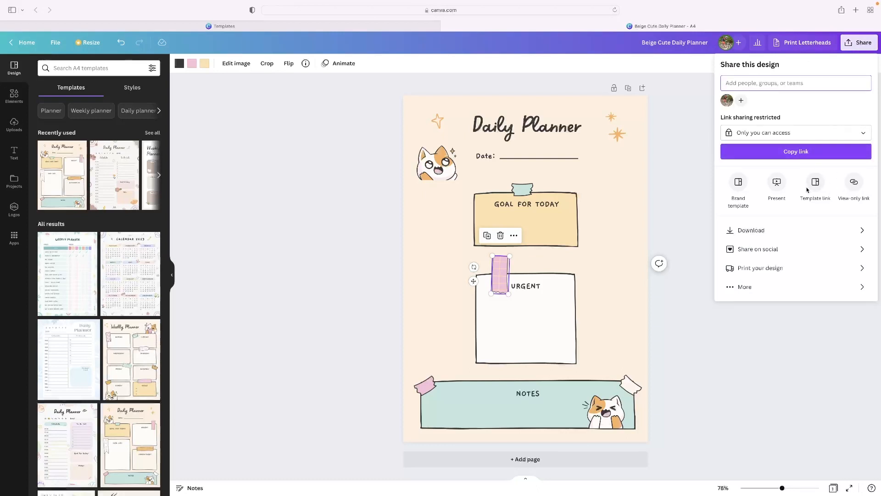